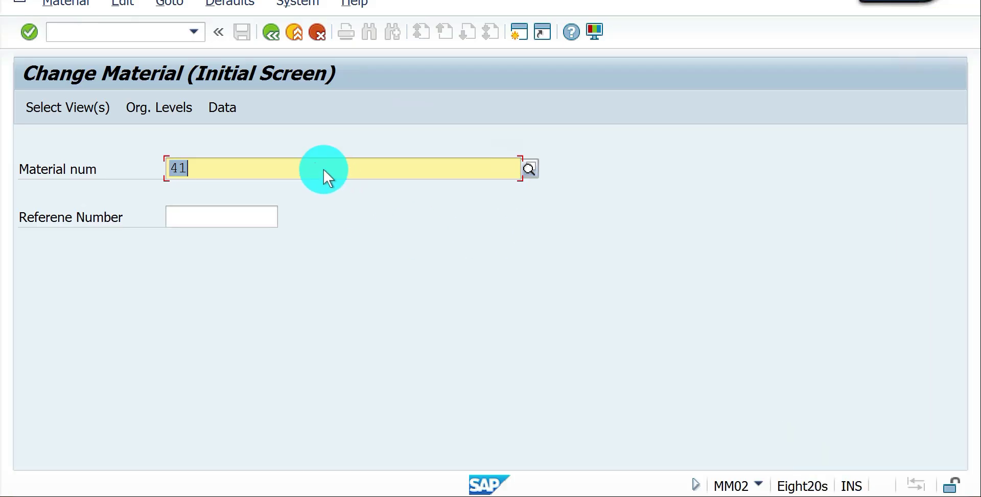
Step: Deselect the Sales Org. Data 2, General/Plant Data, Purchasing and Accounting 1 views
key("Return")
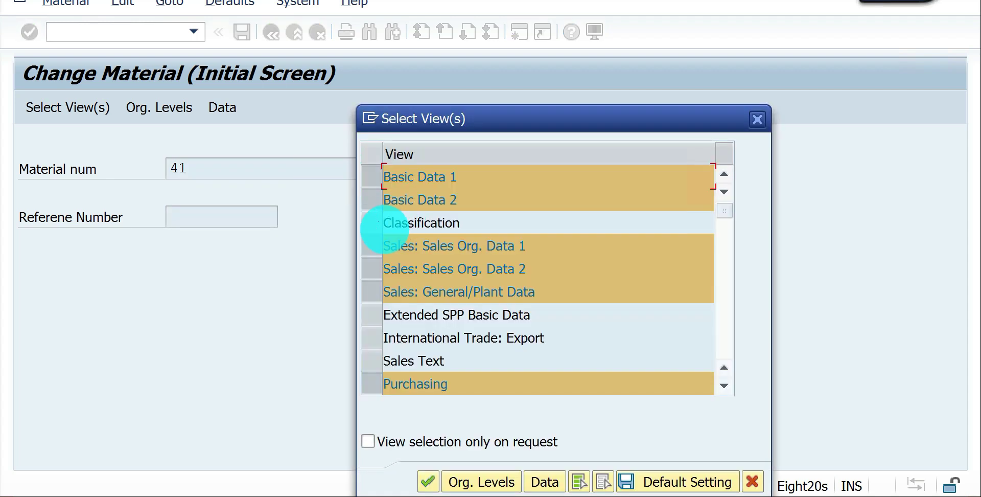
left_click(372, 268)
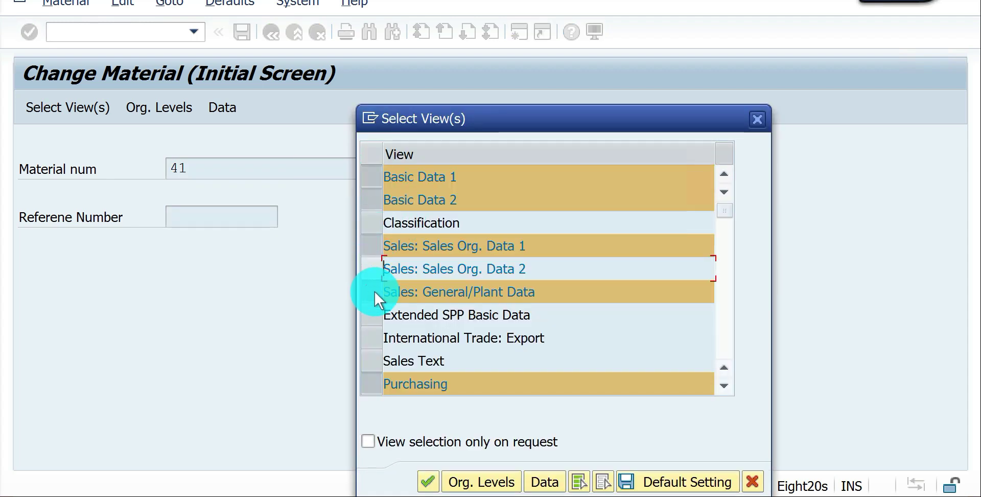
left_click(372, 384)
scroll(725, 350, "down", 3)
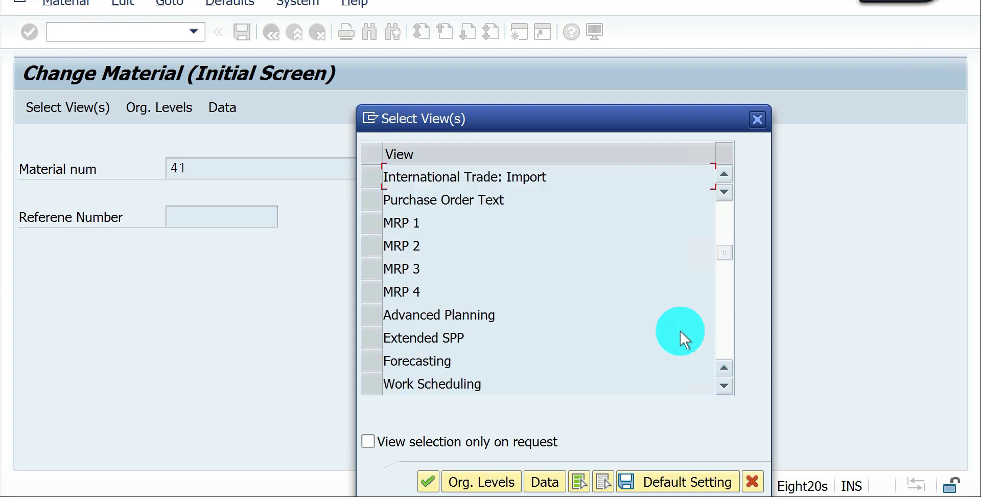
scroll(726, 351, "down", 3)
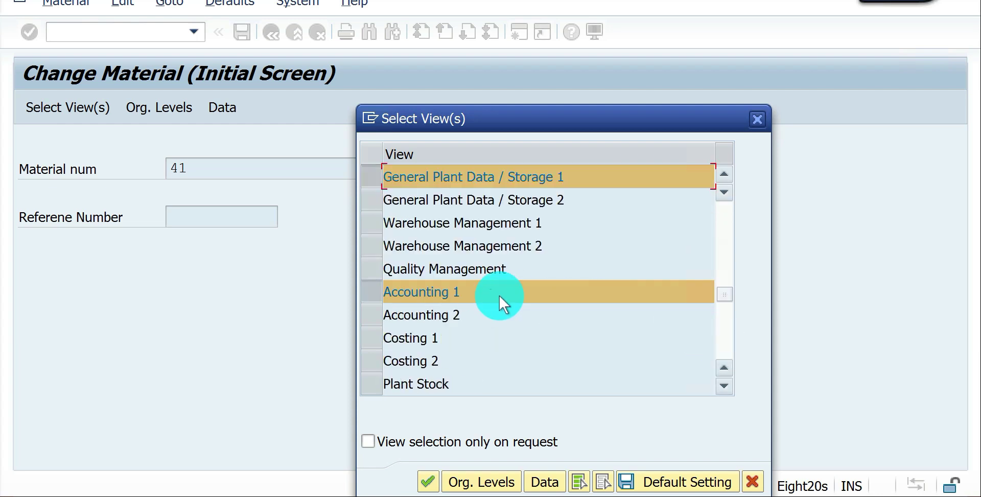
left_click(372, 292)
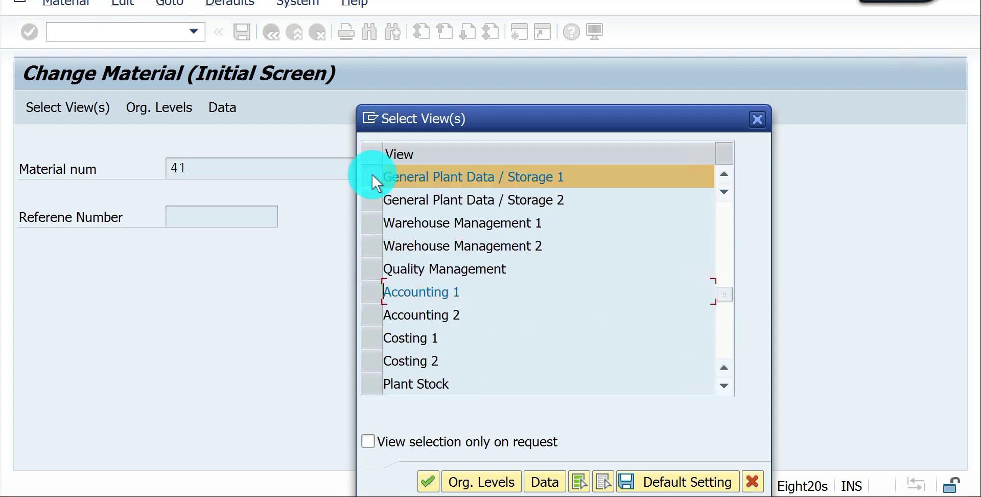
key("Return")
Step: Fill in plant PH10 from history to open material 41's Basic Data 1 view
left_click(390, 225)
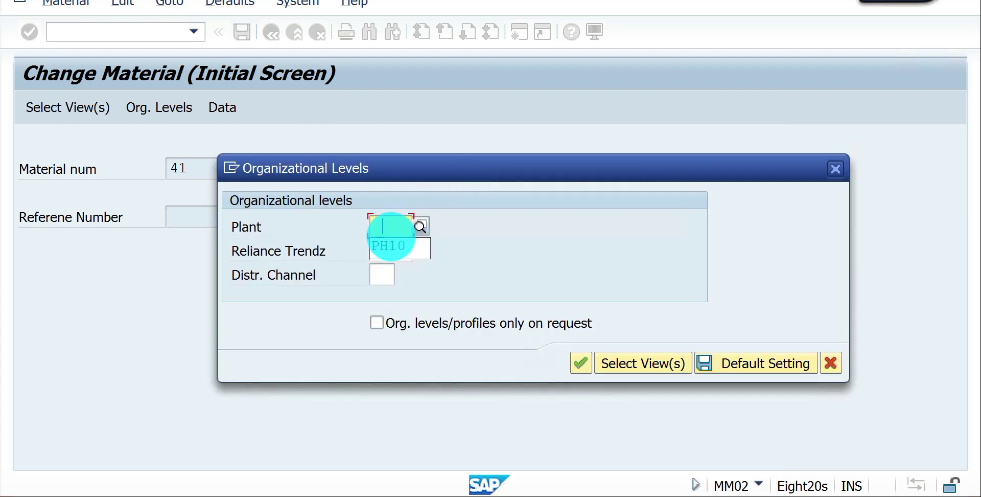
left_click(387, 246)
key("Return")
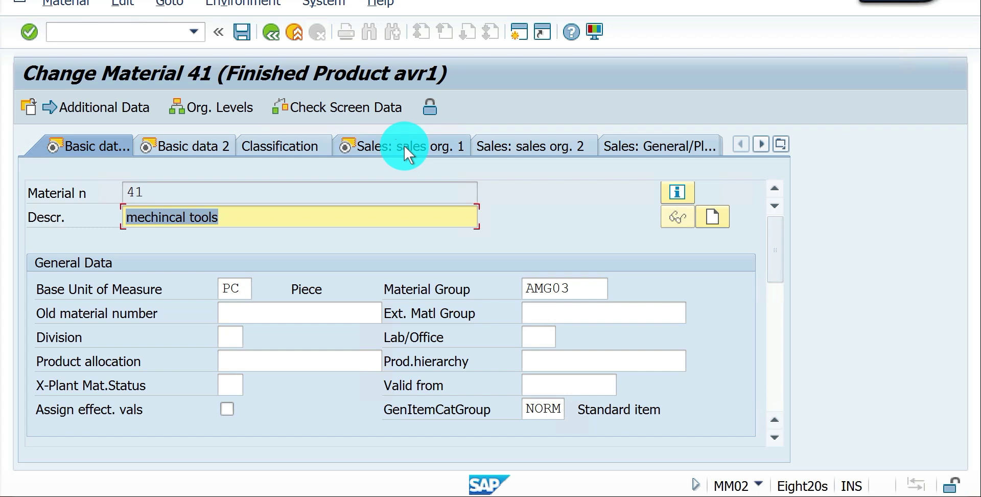
Step: Show material 41's units of measure table under Additional Data
left_click(403, 145)
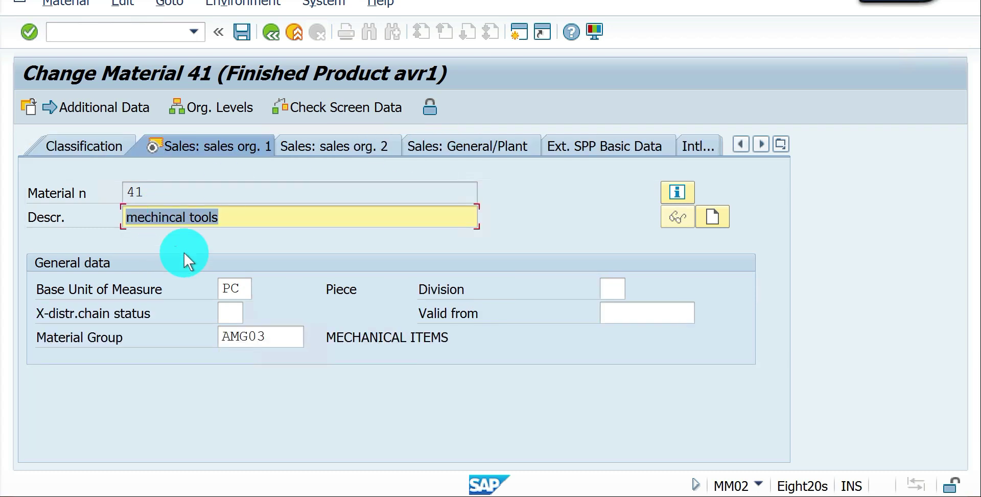
left_click(109, 108)
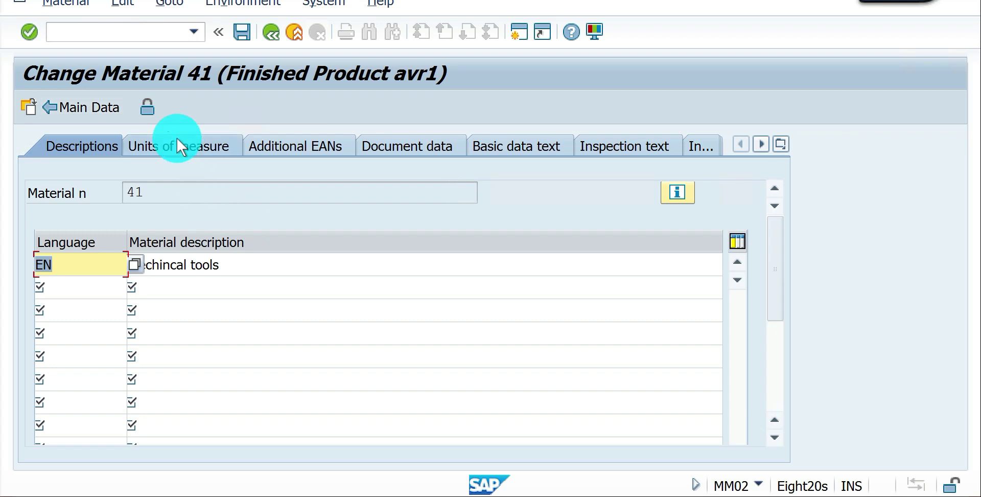
left_click(176, 137)
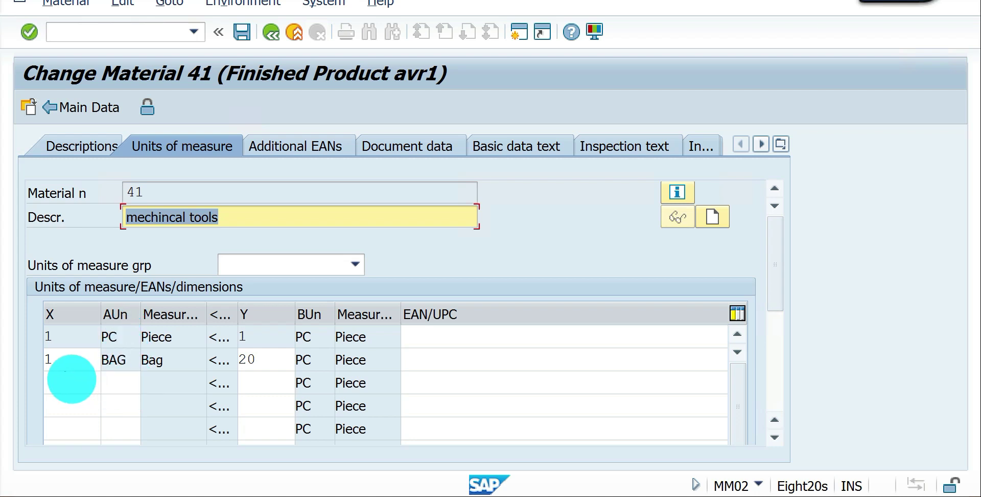
Step: Add a units row where 1 CV (Case) equals 24 PC
left_click(72, 381)
type("1")
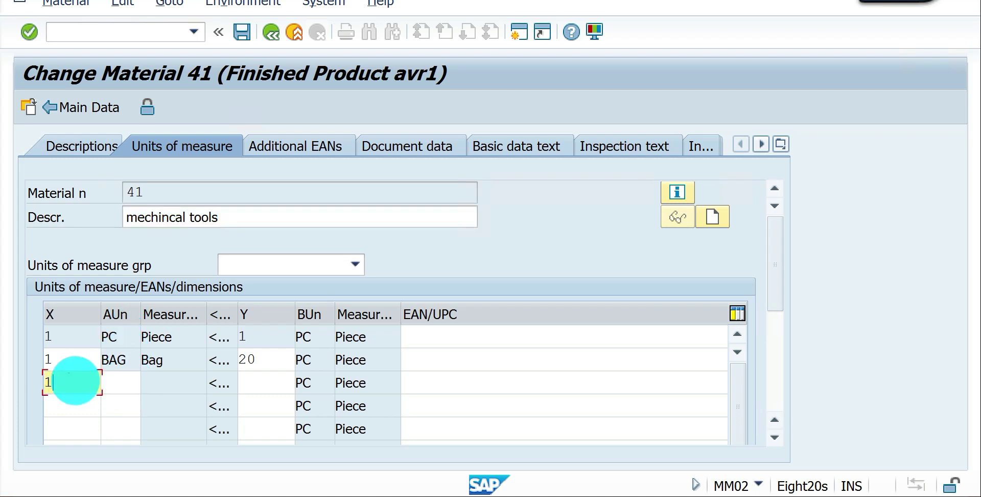
left_click(123, 387)
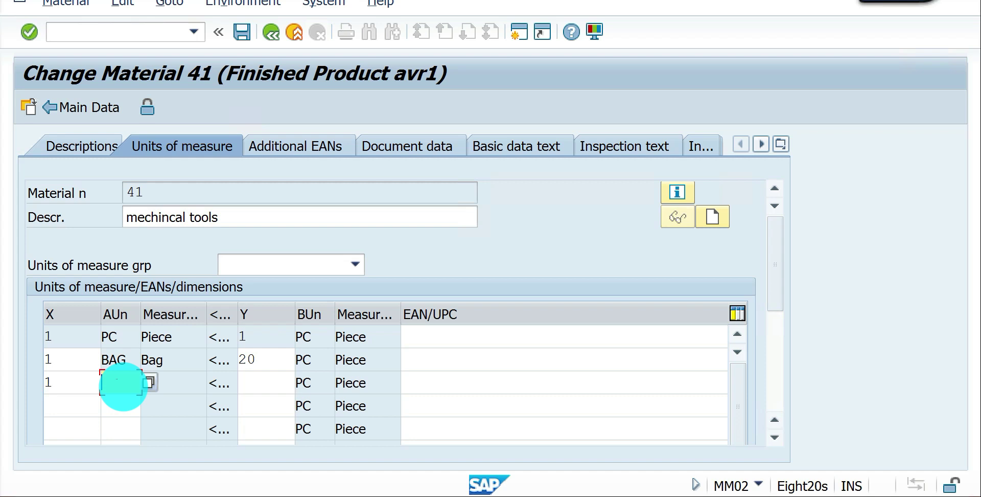
key("F4")
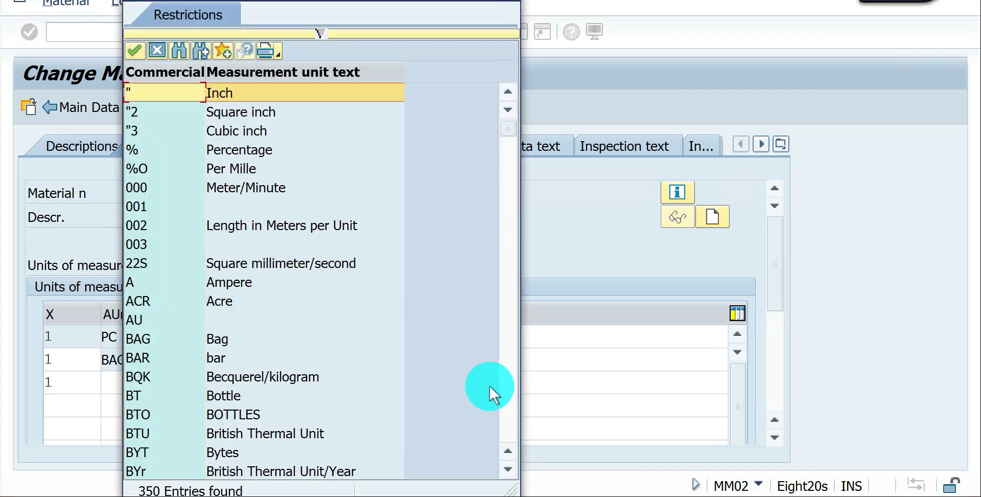
left_click(512, 408)
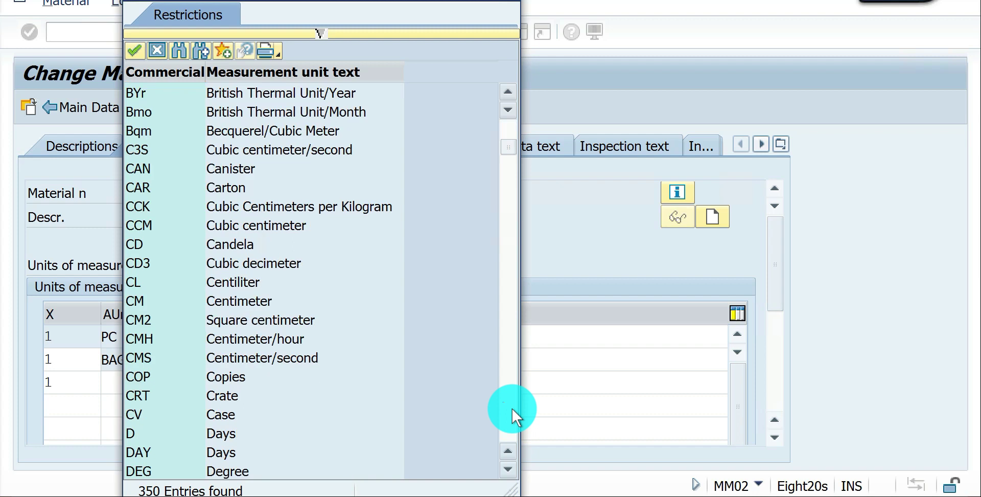
double_click(221, 414)
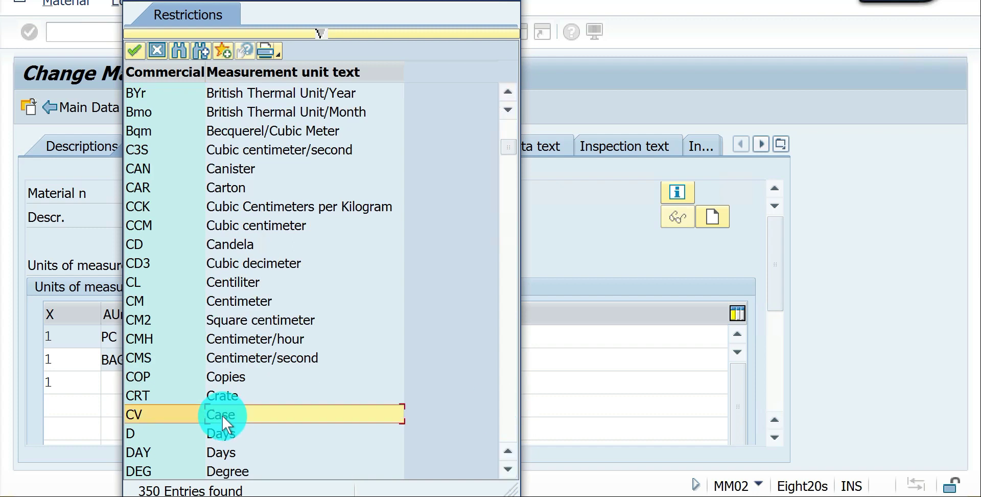
left_click(252, 381)
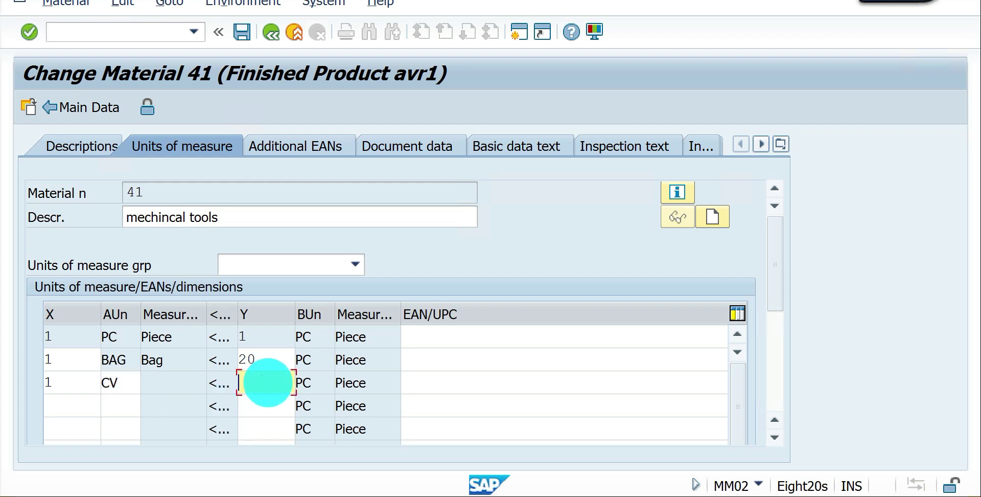
type("24")
key("Return")
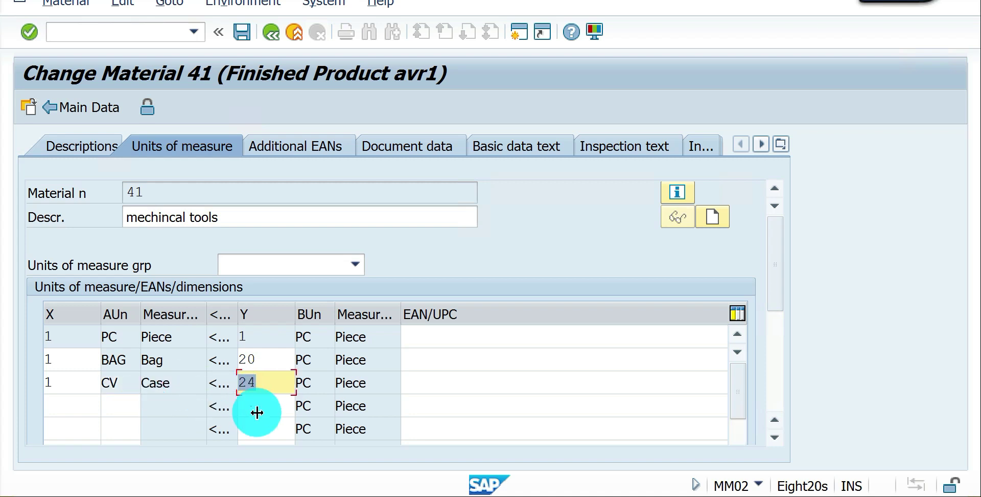
left_click(257, 408)
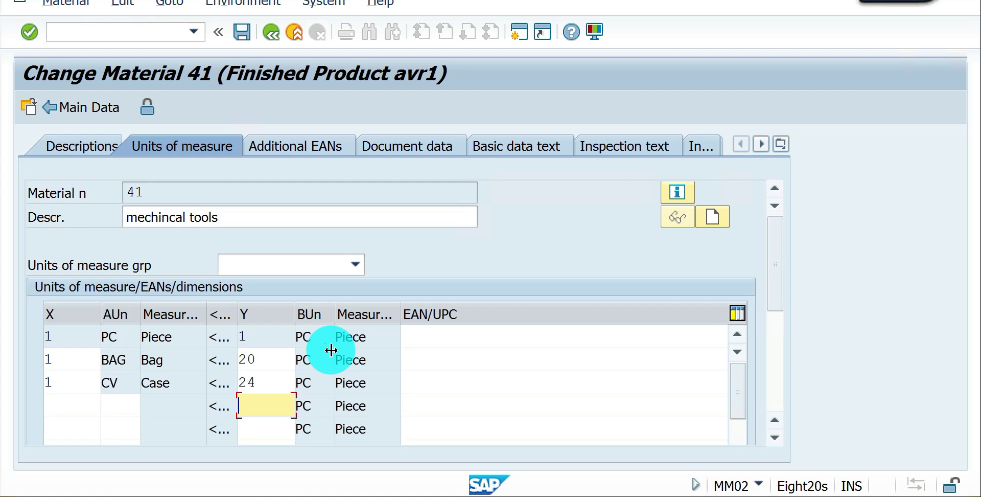
key("ctrl+slash")
type("/ose")
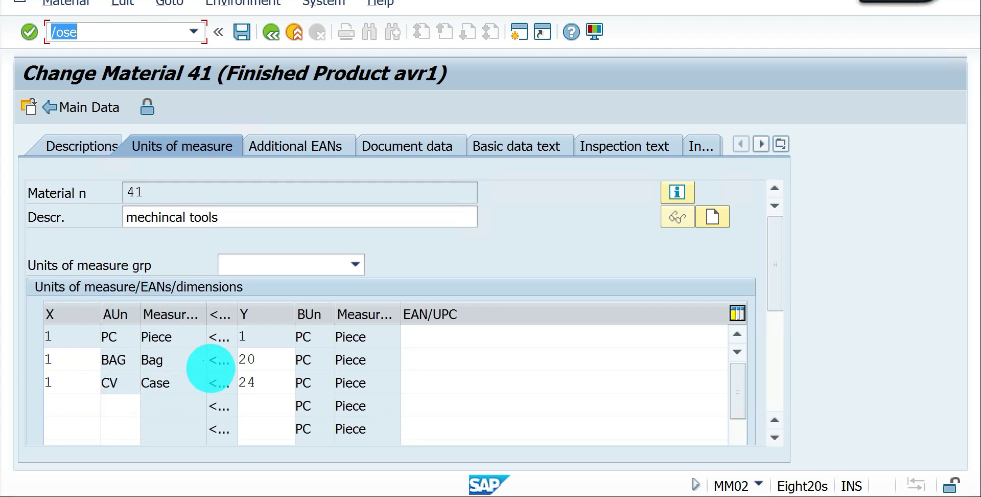
Step: Save material 41 and go to the Function Builder with /ose37
left_click(240, 32)
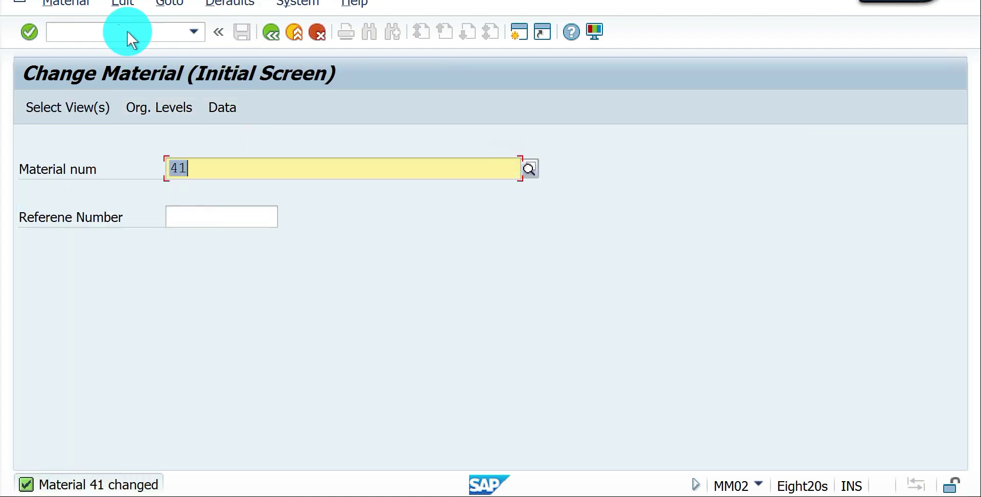
left_click(127, 30)
type("/ose37")
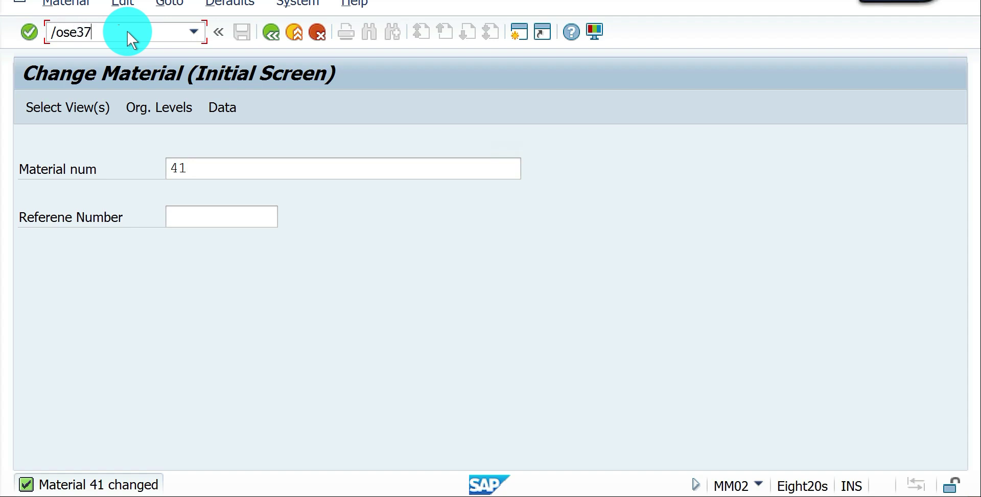
key("Return")
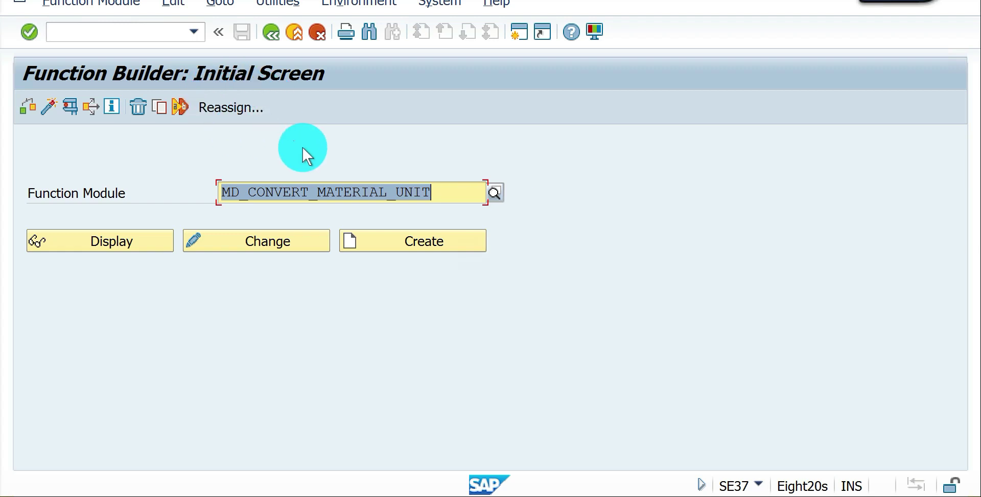
Step: Test MD_CONVERT_MATERIAL_UNIT converting 150 PC of material 41 into BAG
key("F8")
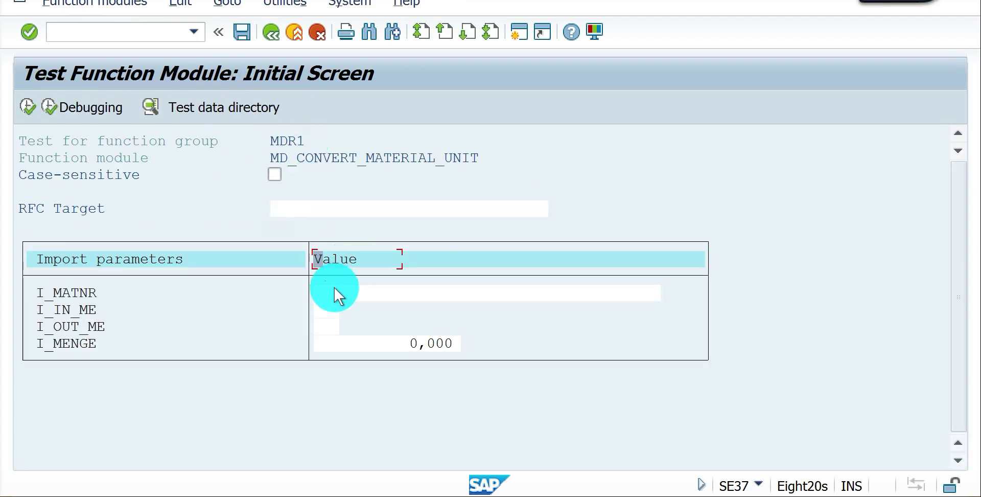
left_click(332, 292)
type("41")
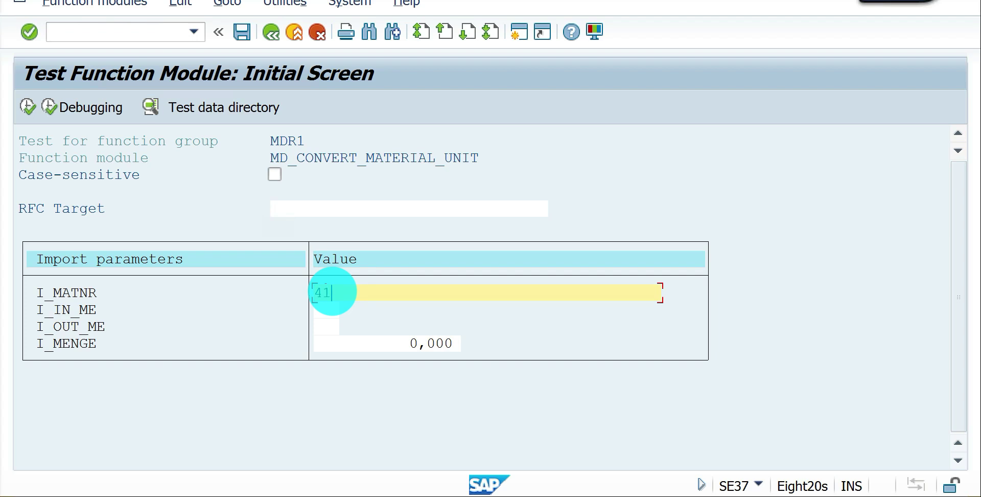
key("Tab")
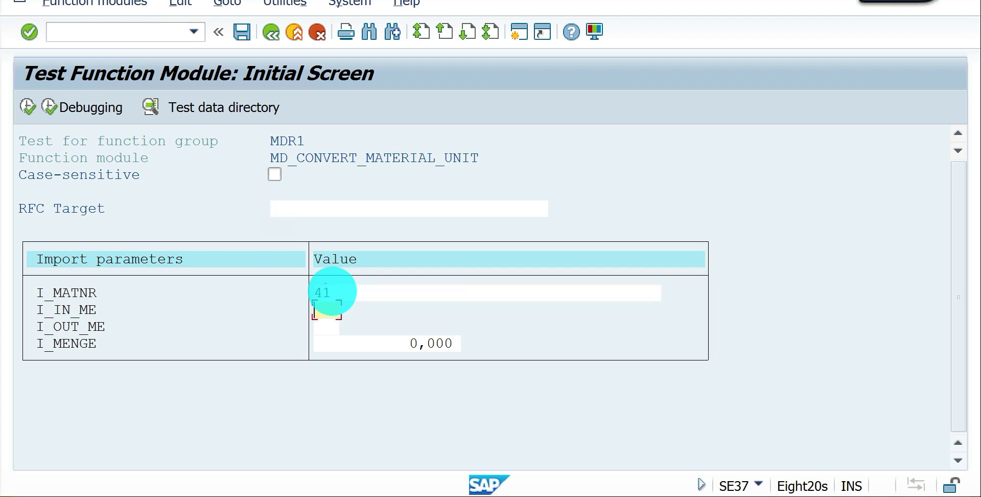
type("PC")
key("Tab")
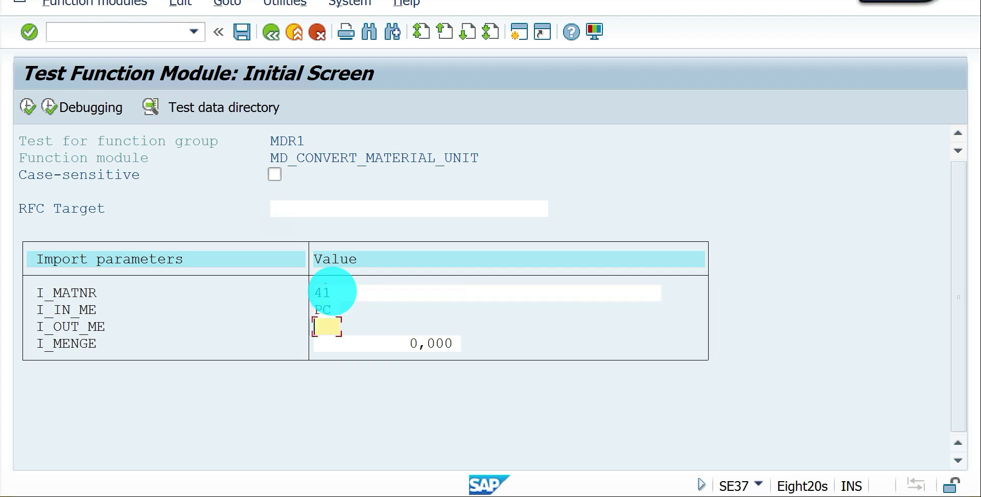
type("BAG")
key("Tab")
type("1")
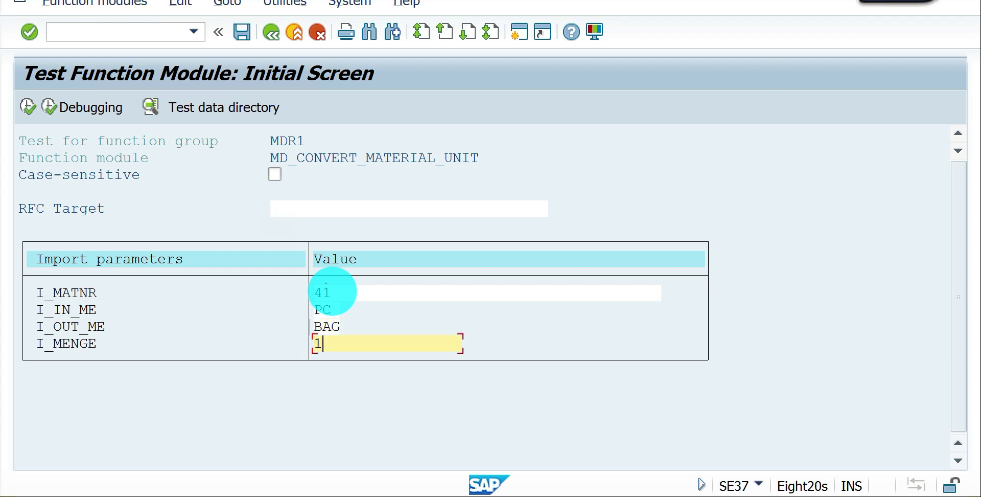
type("50")
key("F8")
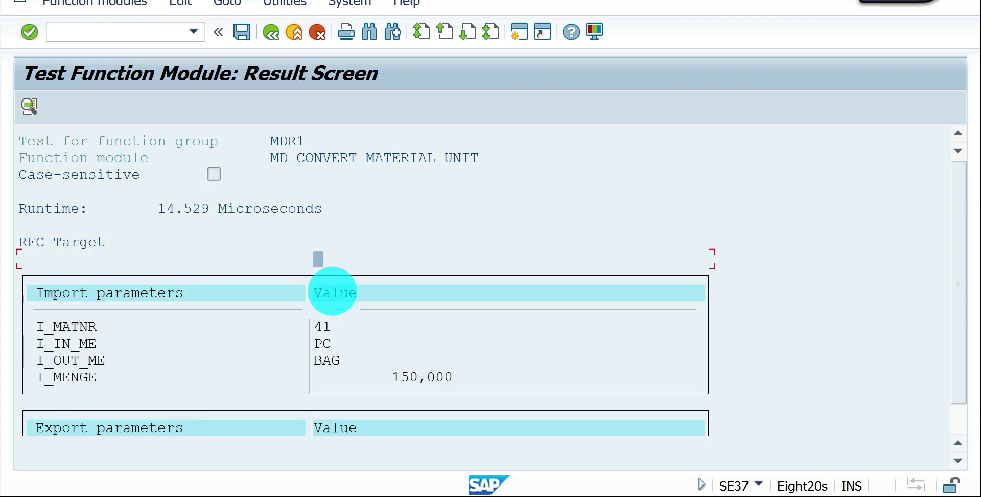
left_click(958, 458)
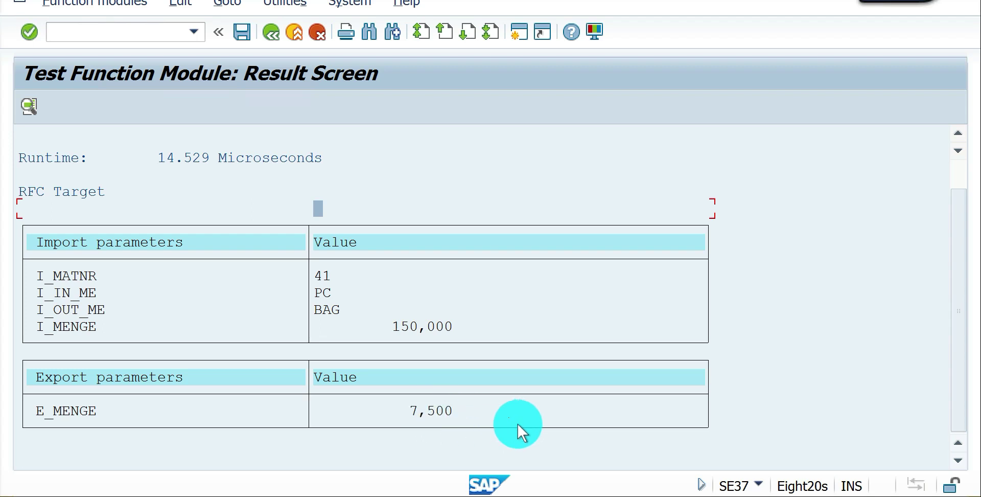
Step: Rerun the PC-to-BAG test with quantity 400, giving 20,000 BAG
key("F3")
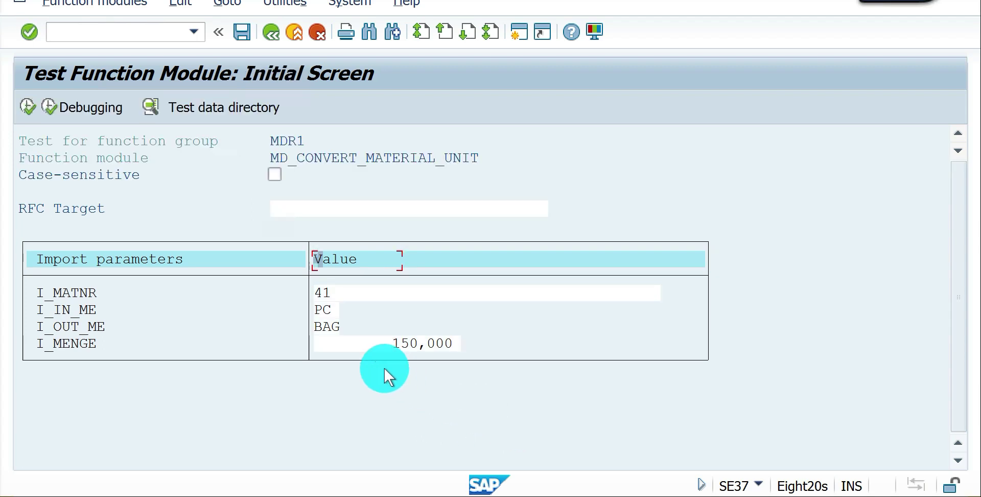
key("Tab")
key("Tab")
key("Tab")
key("Tab")
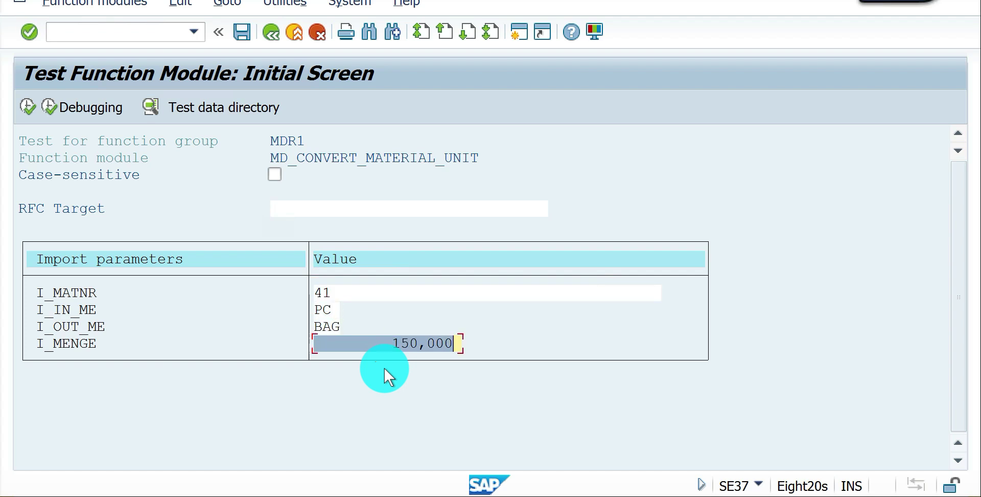
type("400")
key("F8")
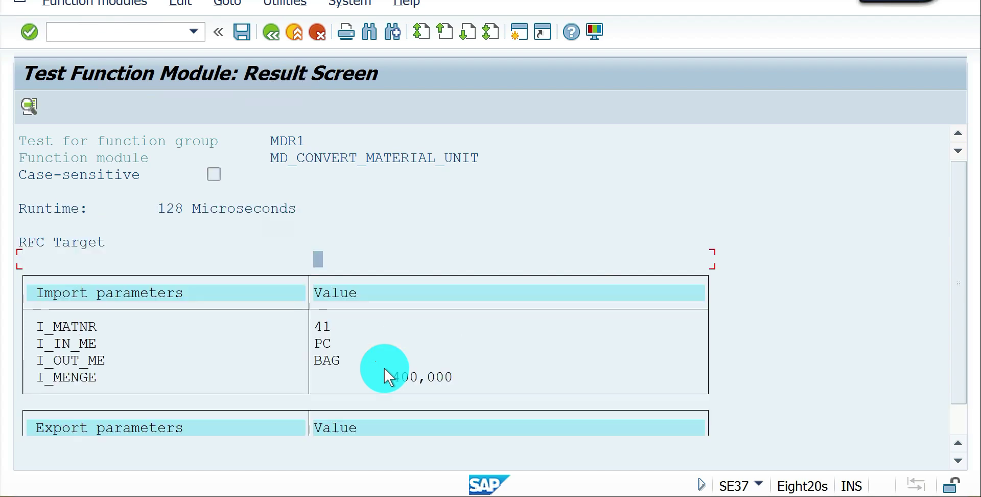
scroll(467, 157, "down", 5)
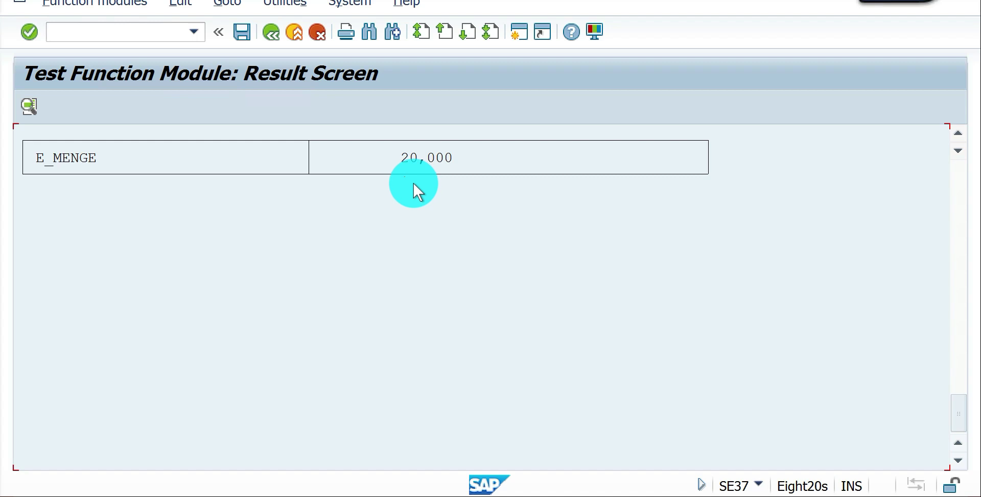
Step: Test converting 9 BAG of material 41 into PC
key("F3")
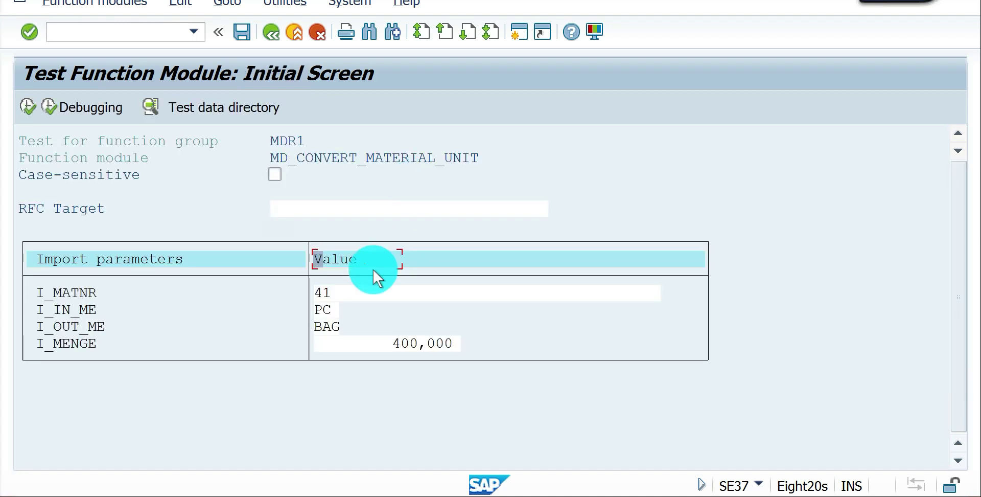
key("Tab")
key("Tab")
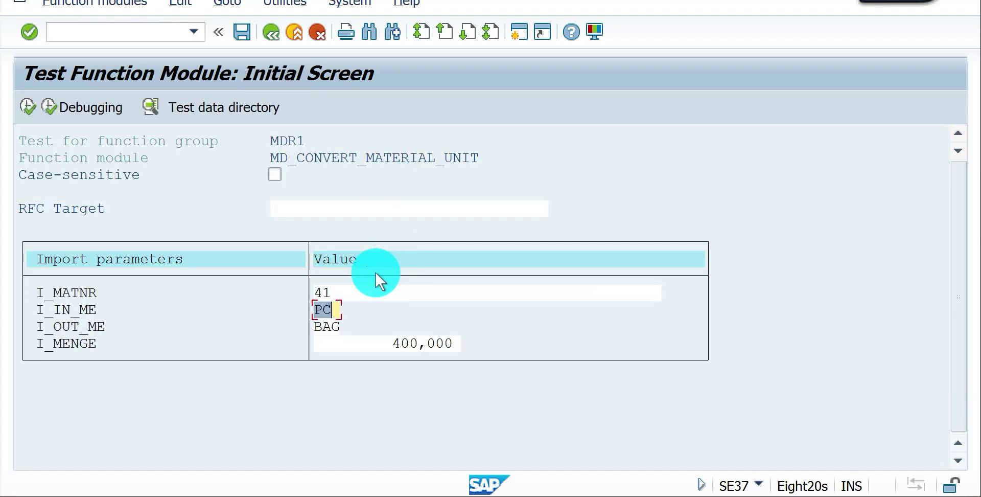
type("BAG")
key("Tab")
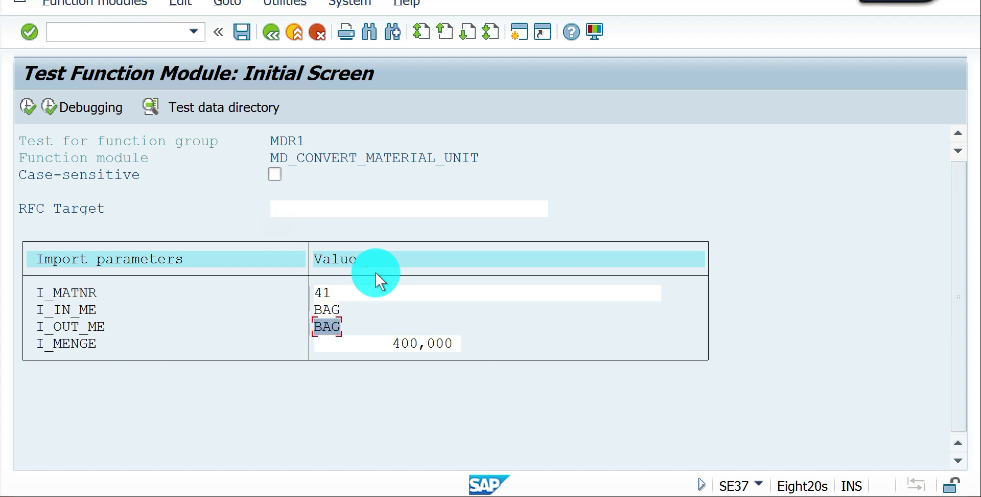
type("PC")
key("Tab")
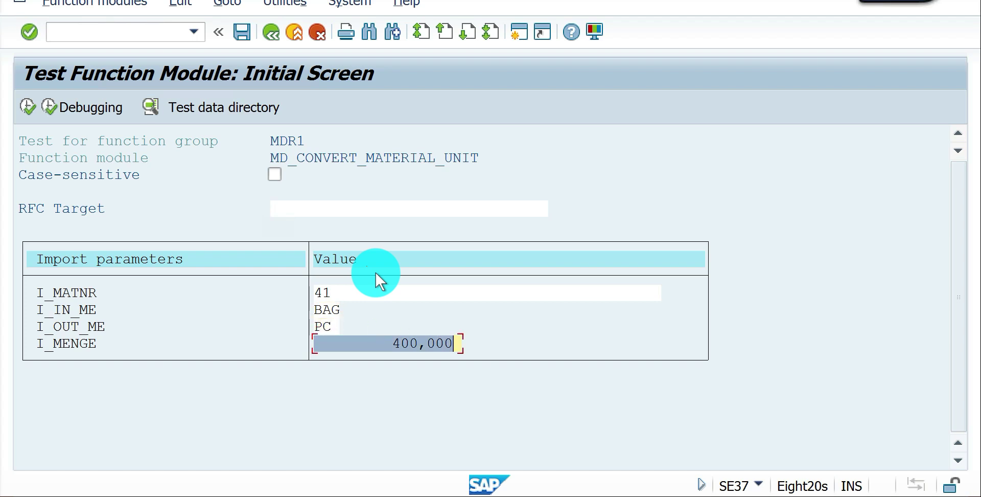
type("9")
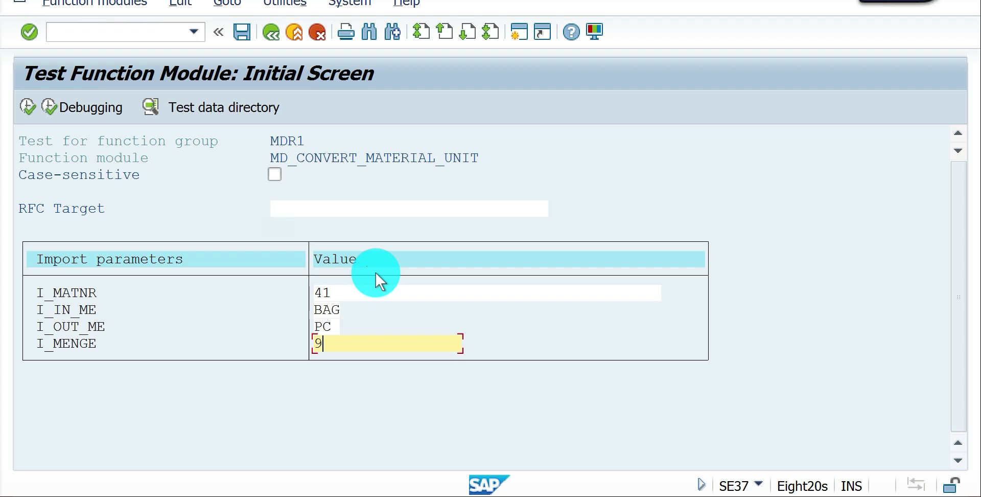
key("F8")
scroll(375, 271, "down", 5)
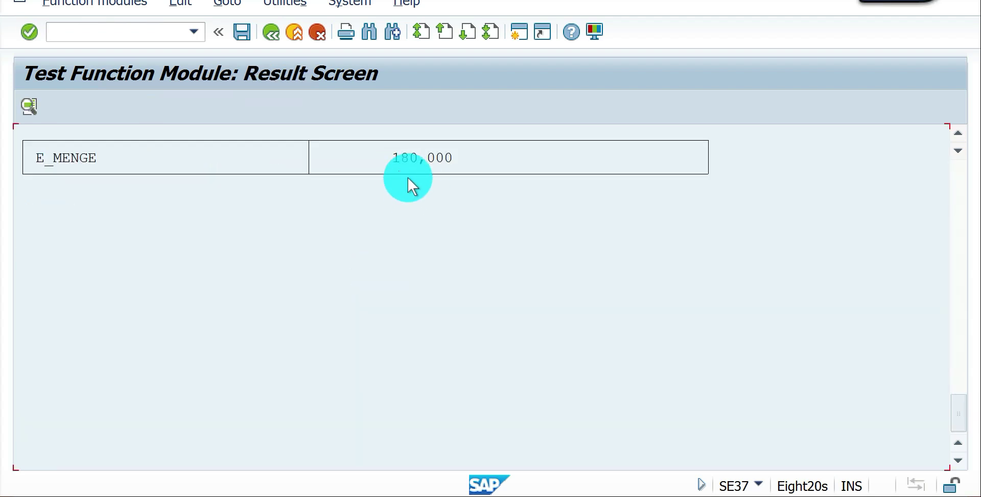
Step: Change the test's input unit from BAG back to PC
key("F3")
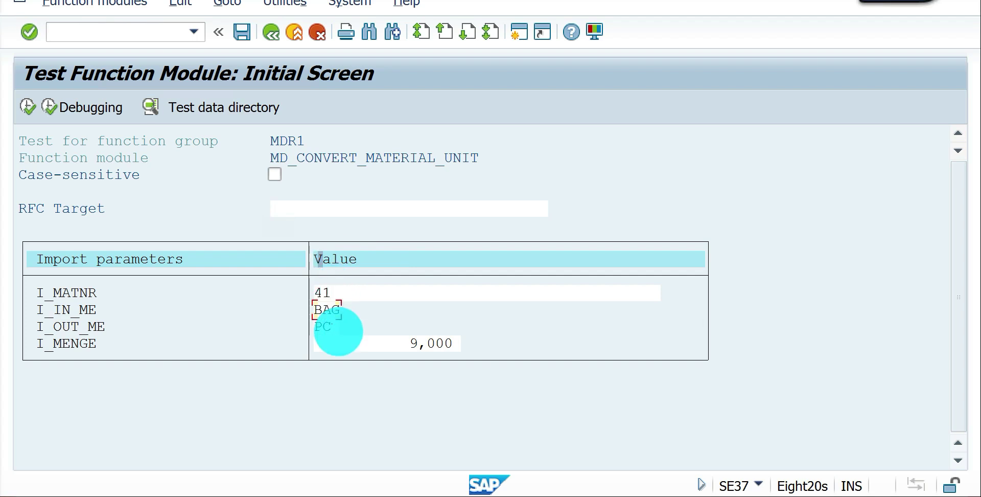
left_click(332, 310)
double_click(332, 310)
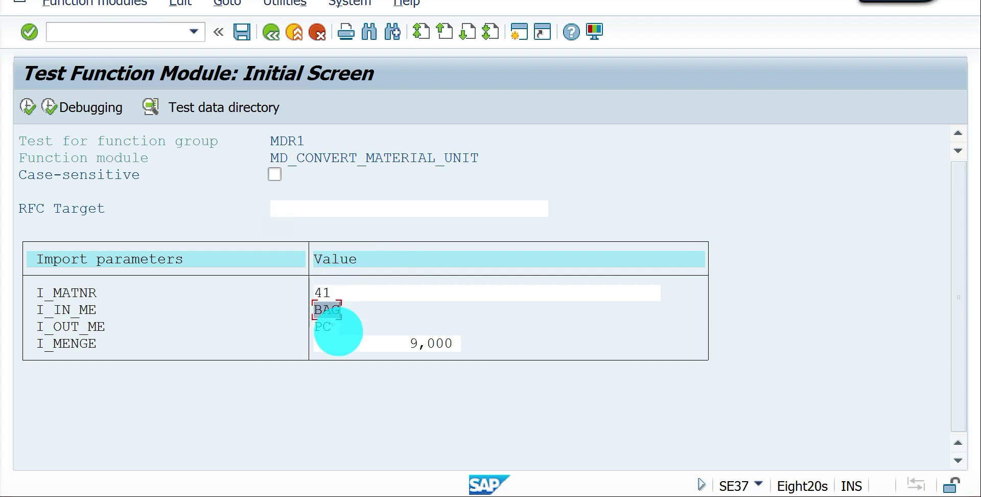
type("PC")
key("Tab")
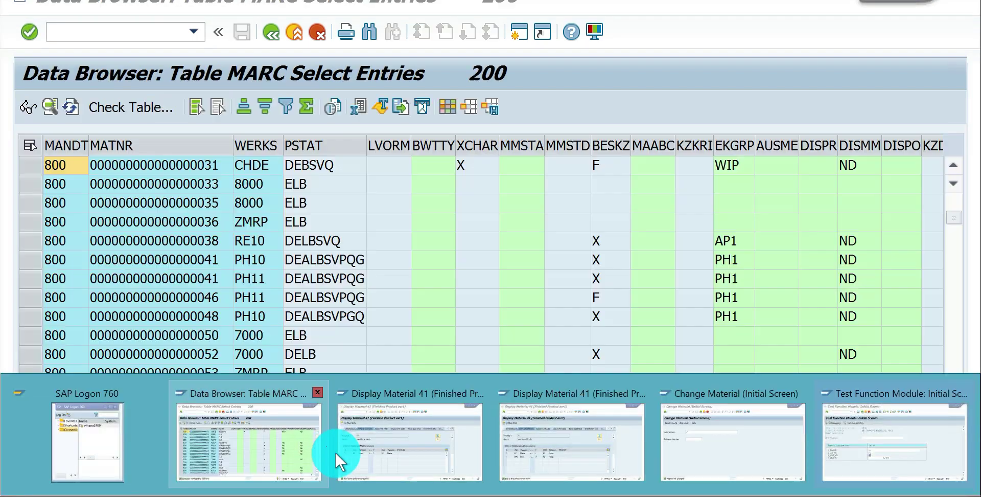
Step: Reopen material 41 for change, keeping only Sales Org. Data 1 among the views
left_click(705, 430)
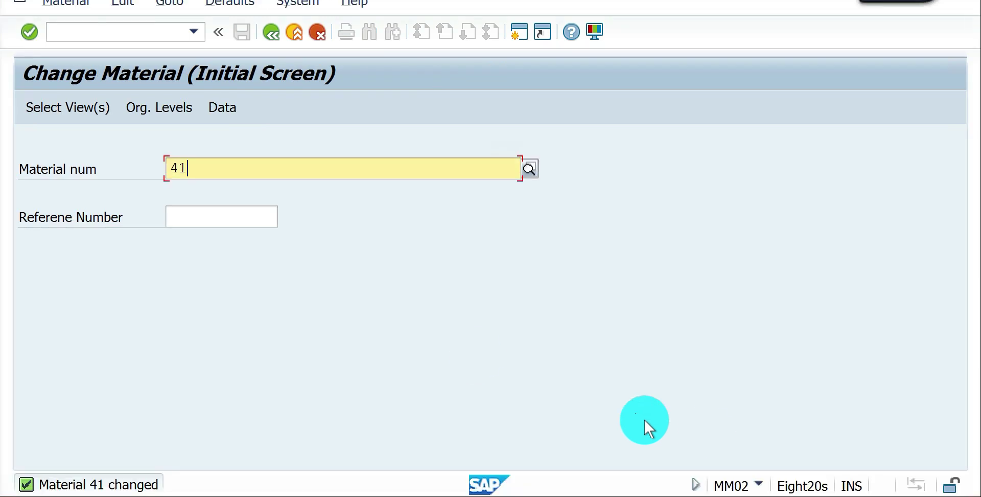
key("Return")
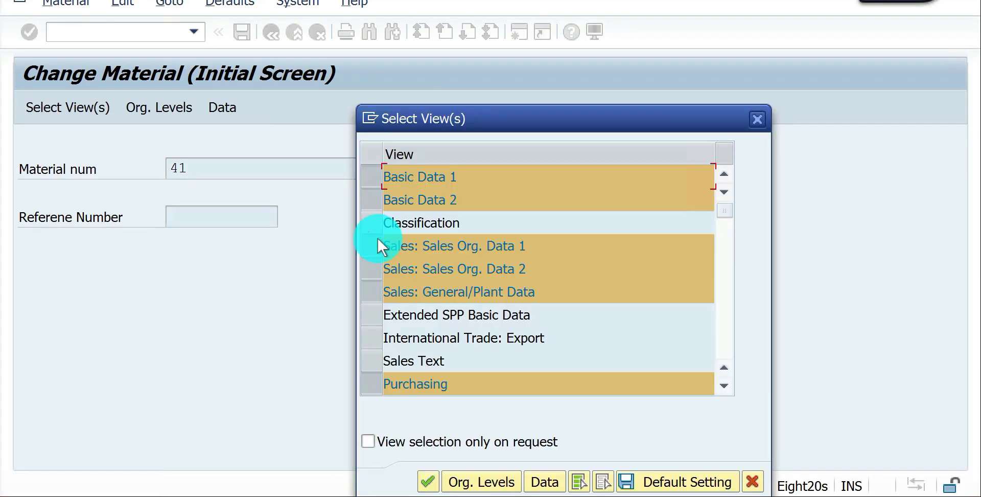
left_click(370, 270)
left_click(370, 290)
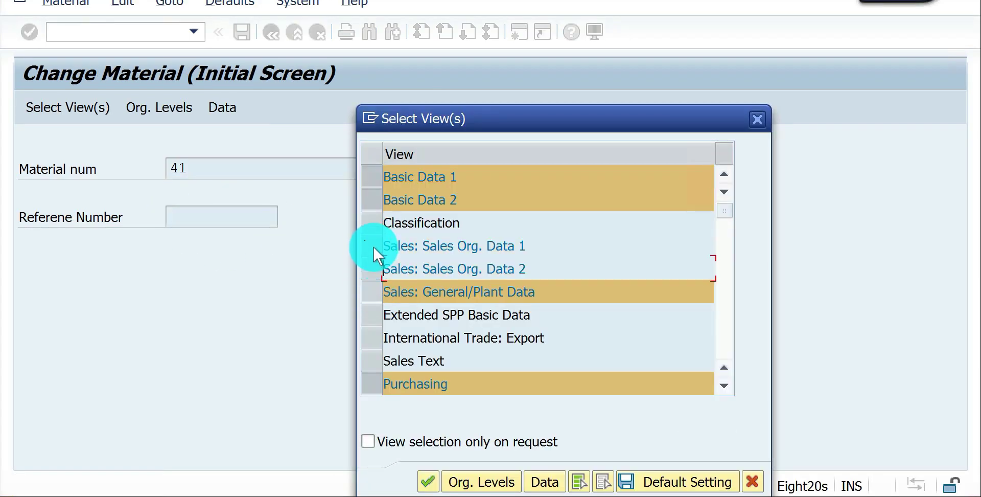
left_click(373, 245)
left_click(369, 383)
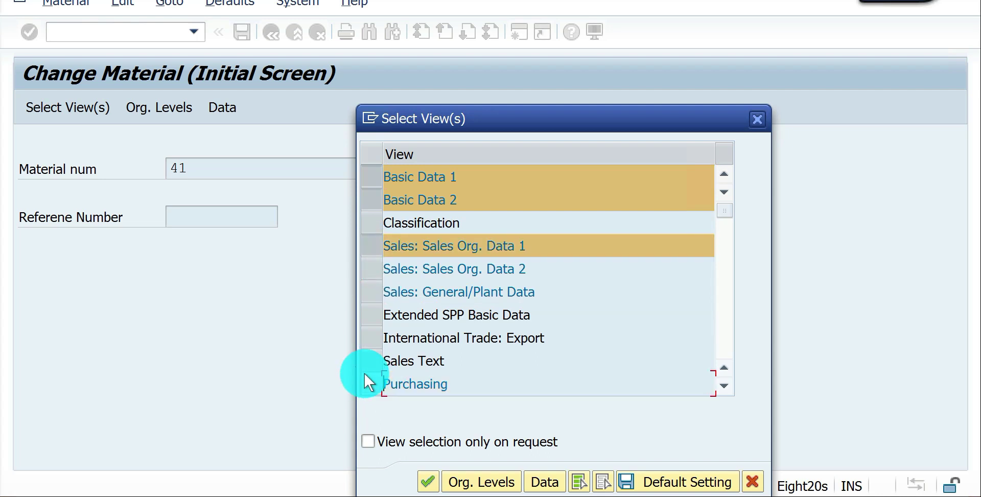
scroll(369, 382, "down", 3)
scroll(368, 382, "down", 3)
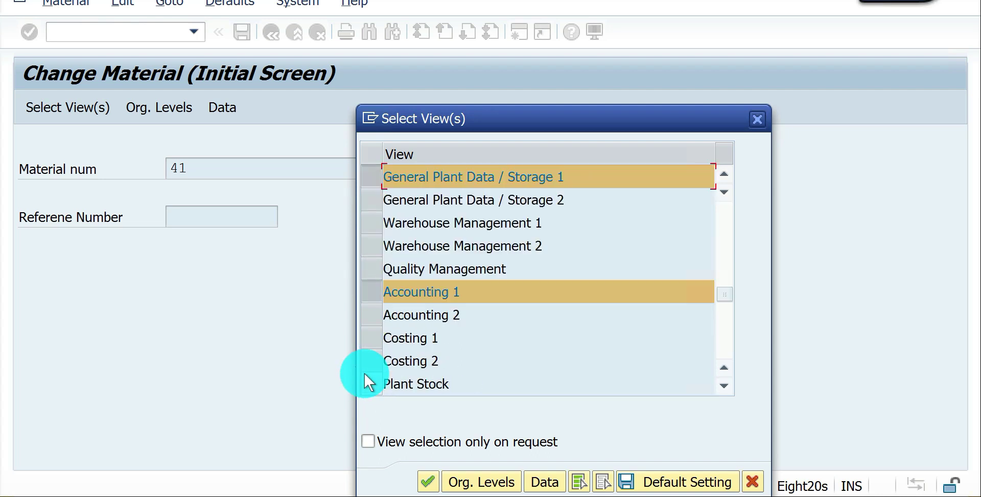
left_click(372, 292)
left_click(374, 175)
key("Return")
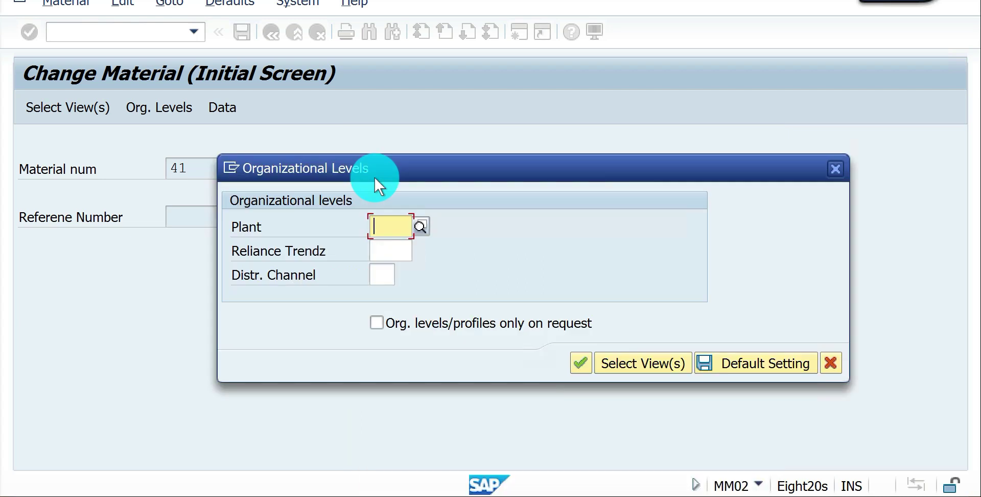
Step: Confirm plant PH10 and view the units of measure: BAG 20 PC, CV 24 PC
key("Down")
key("Return")
key("Return")
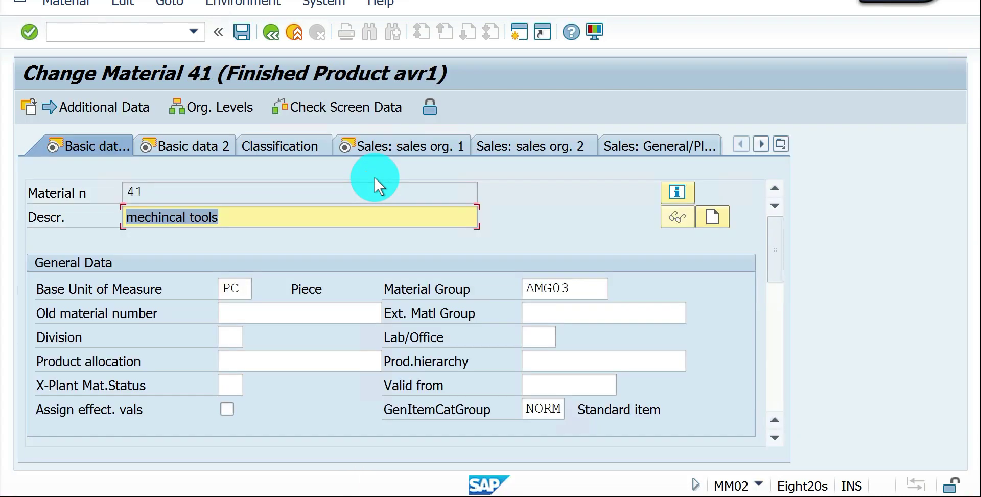
left_click(378, 148)
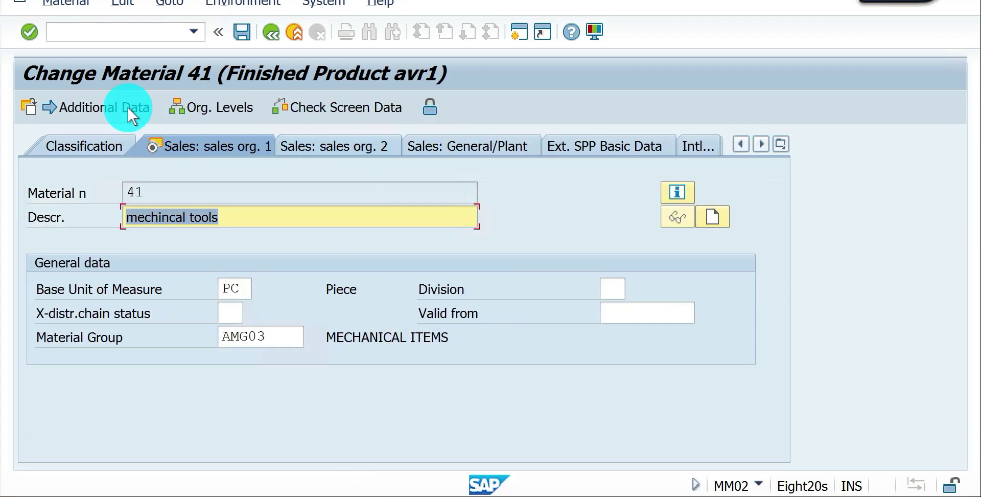
left_click(208, 144)
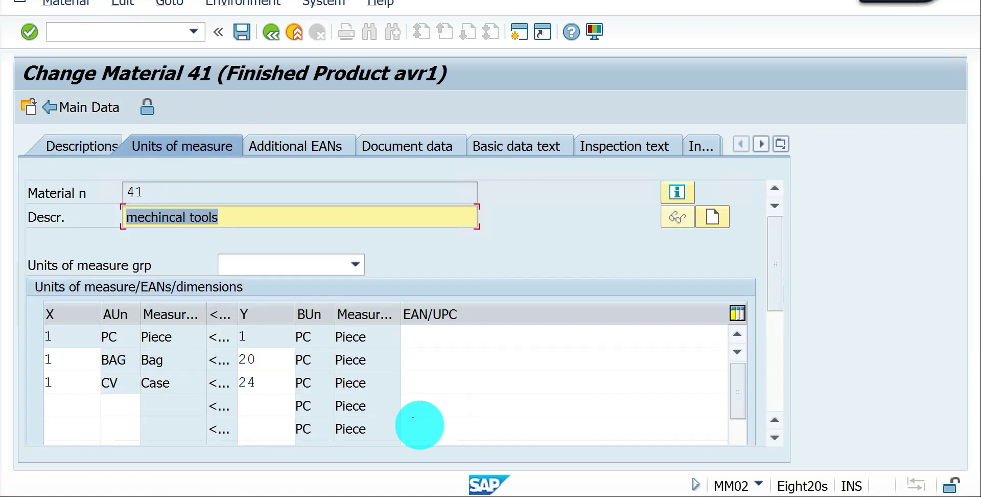
left_click(352, 493)
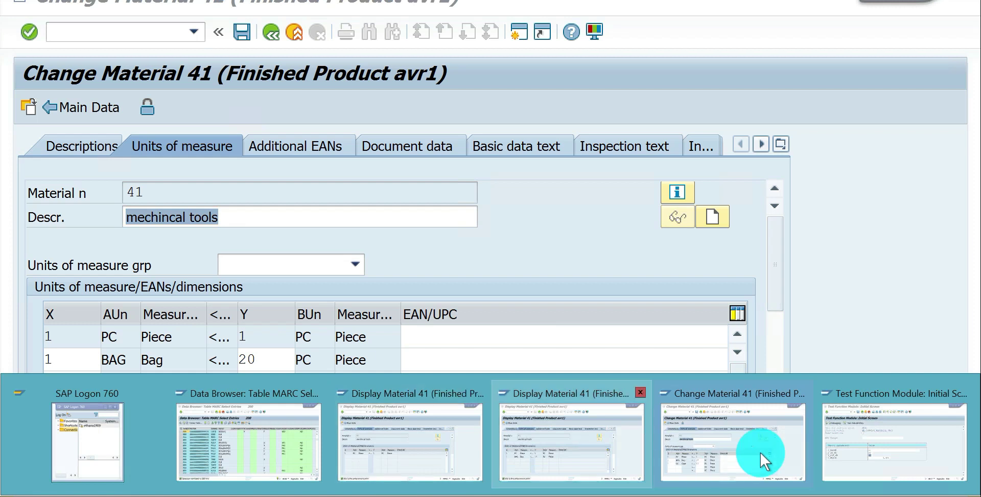
Step: Rerun the test with output unit CV and quantity 450 PC, yielding 18,750 CV
left_click(866, 433)
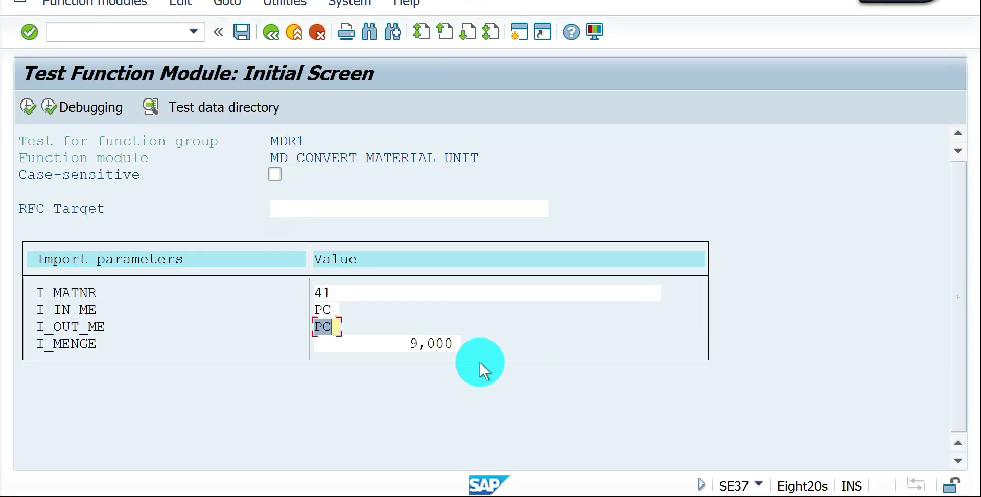
type("CV")
key("Tab")
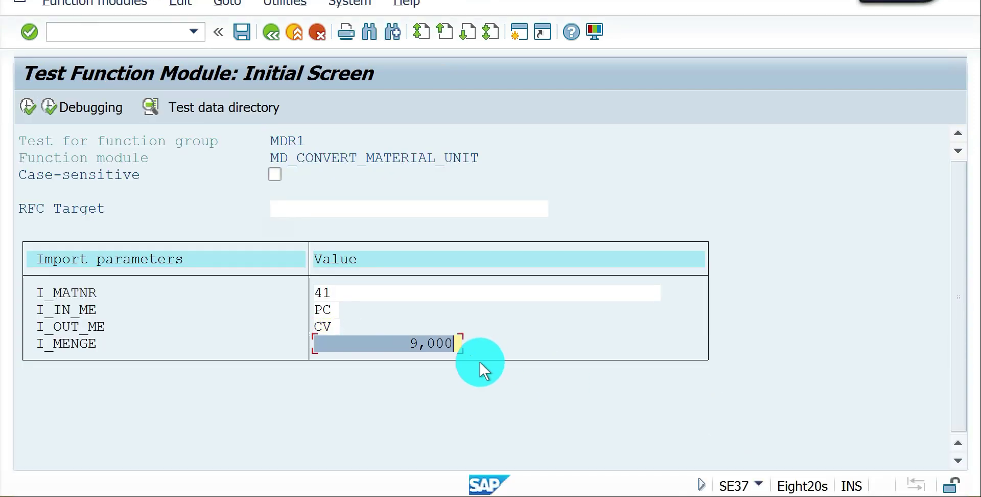
type("450")
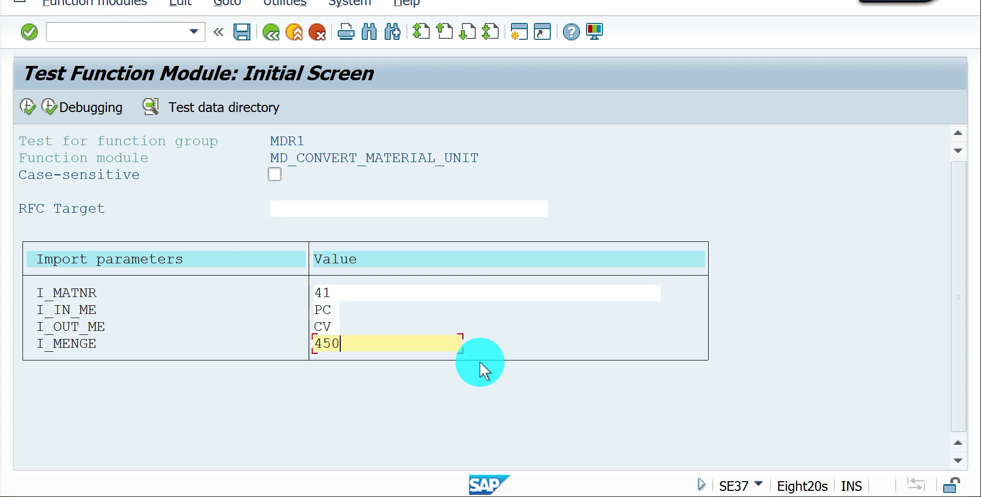
key("F8")
scroll(481, 363, "down", 5)
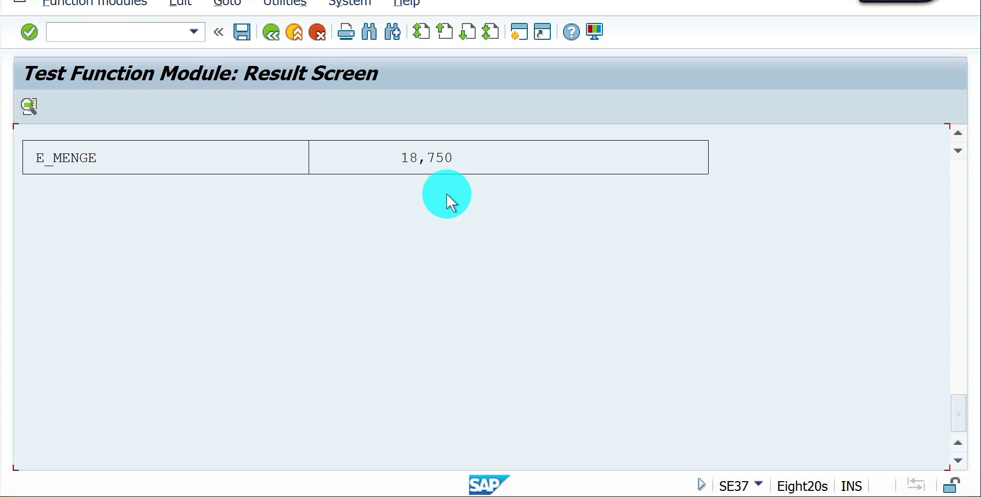
scroll(447, 195, "up", 5)
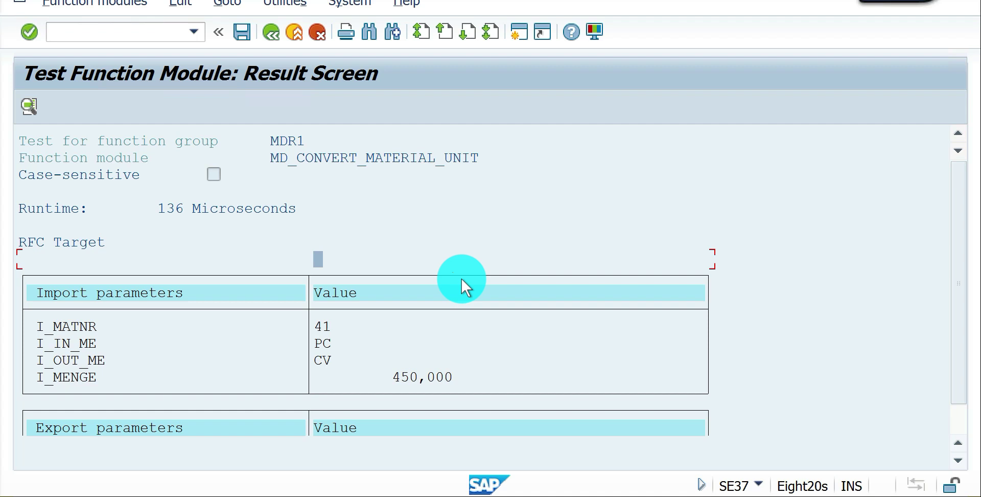
Step: Rerun the test with output unit EA, which fails for lack of a conversion factor
key("F3")
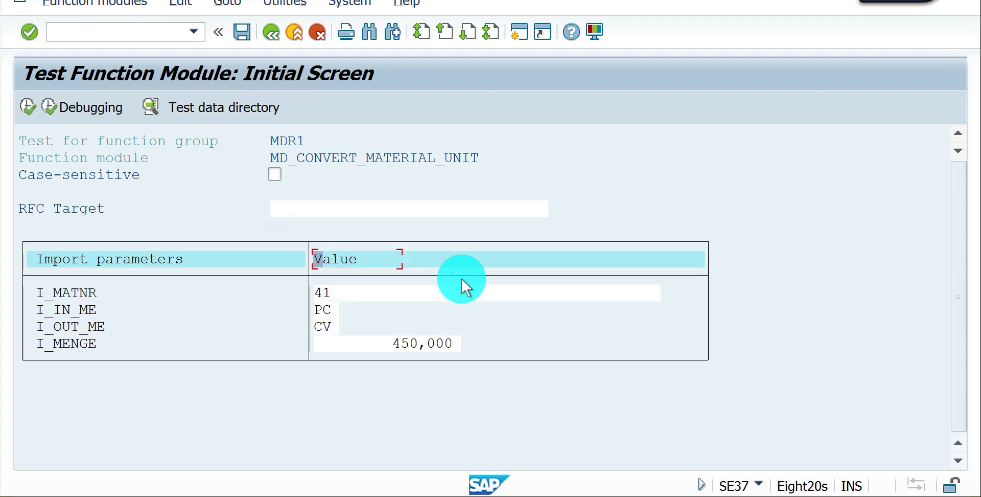
key("Down")
key("Down")
key("Down")
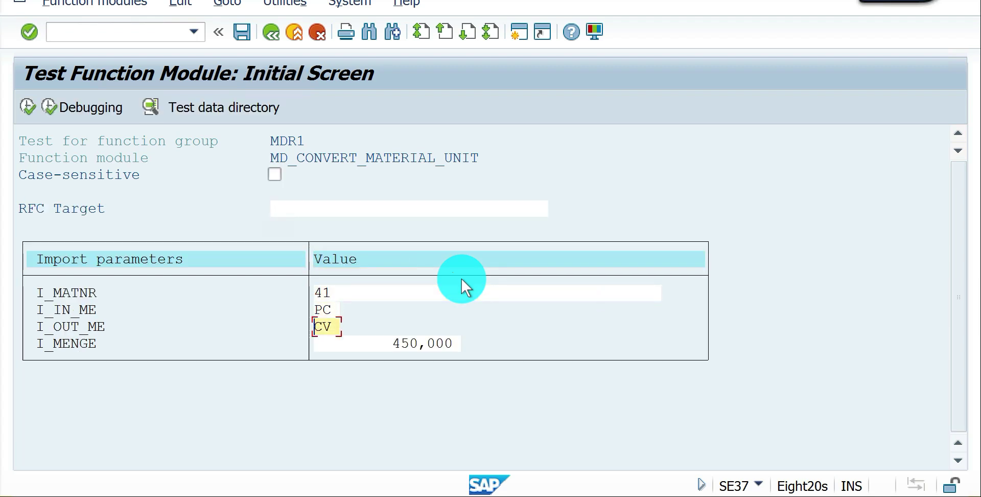
key("Delete")
key("Delete")
type("EA")
key("F8")
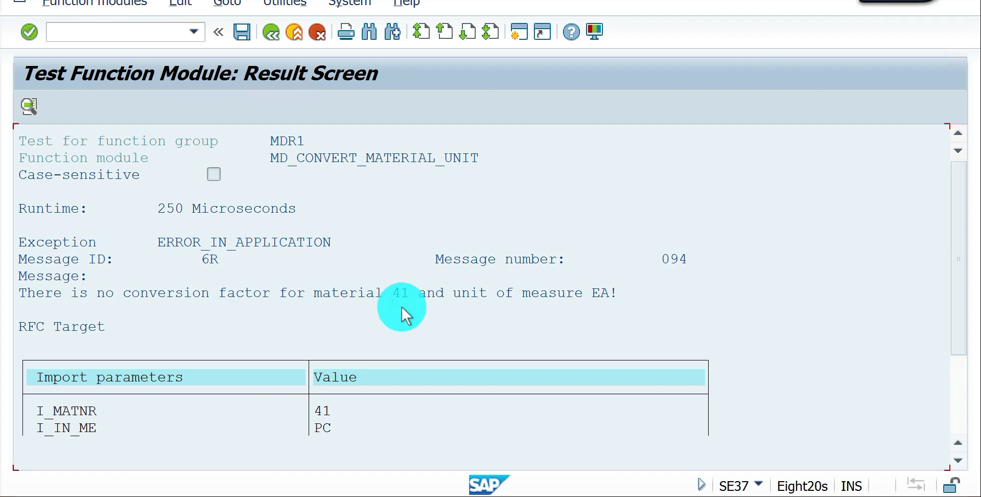
key("F3")
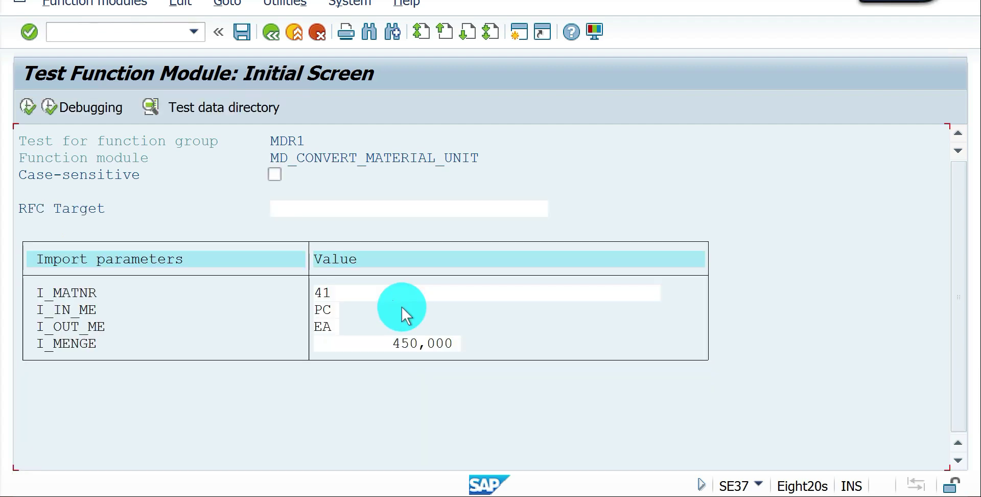